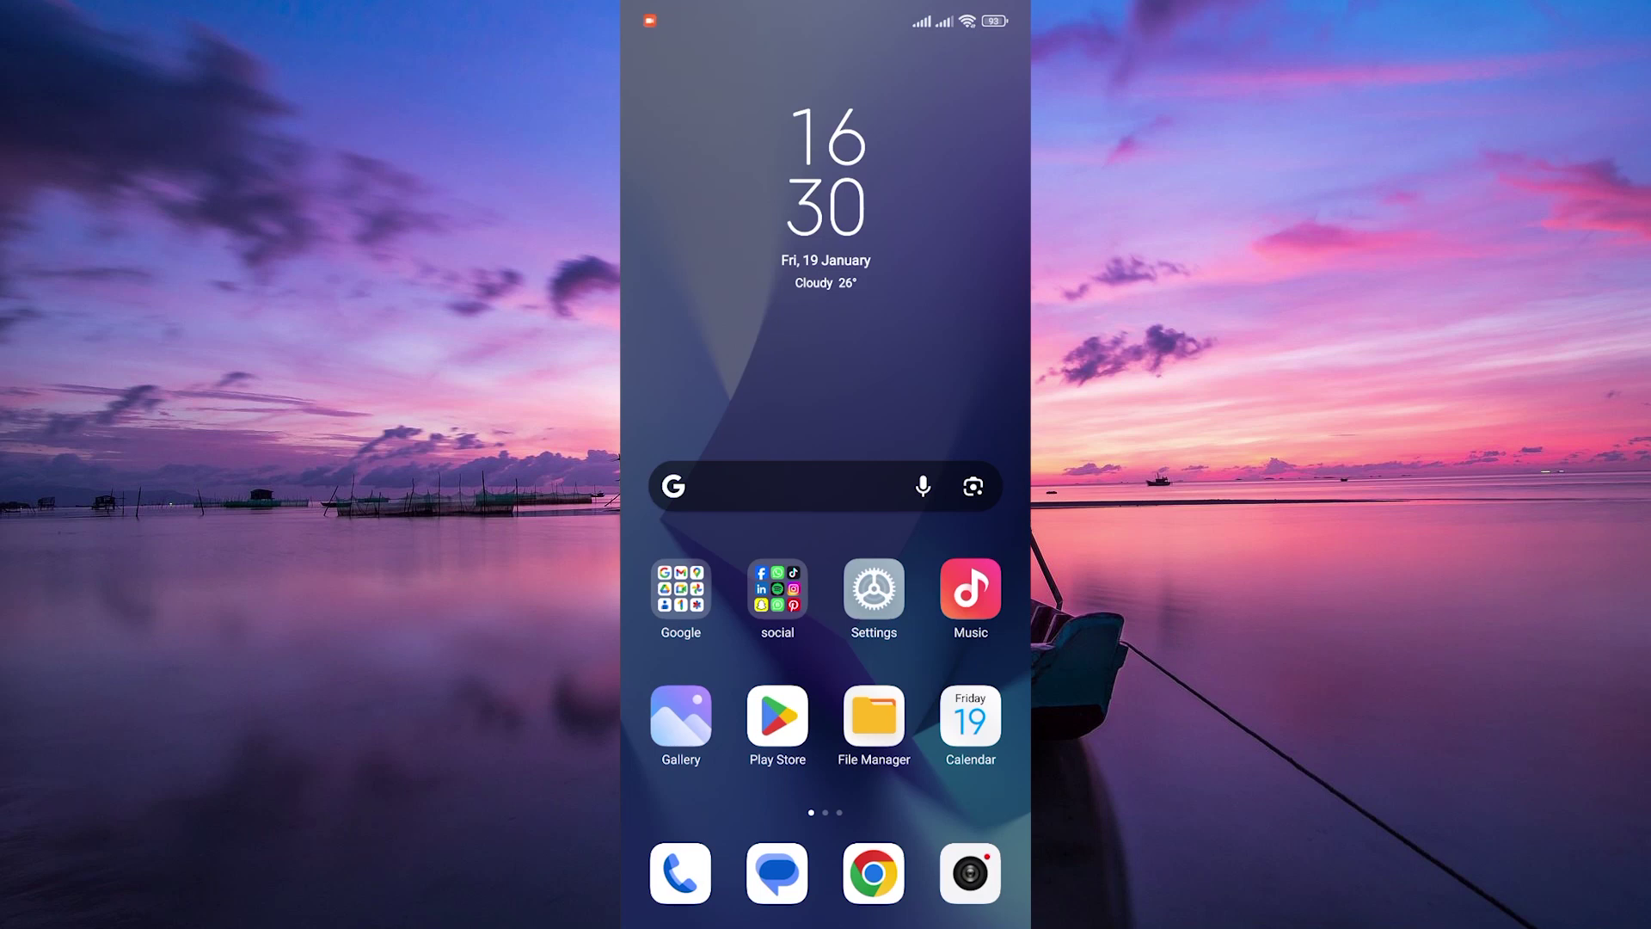
# - Swipe to the third home screen page, where the Roblox icon appears
pyautogui.moveTo(929, 516); pyautogui.dragTo(723, 517)
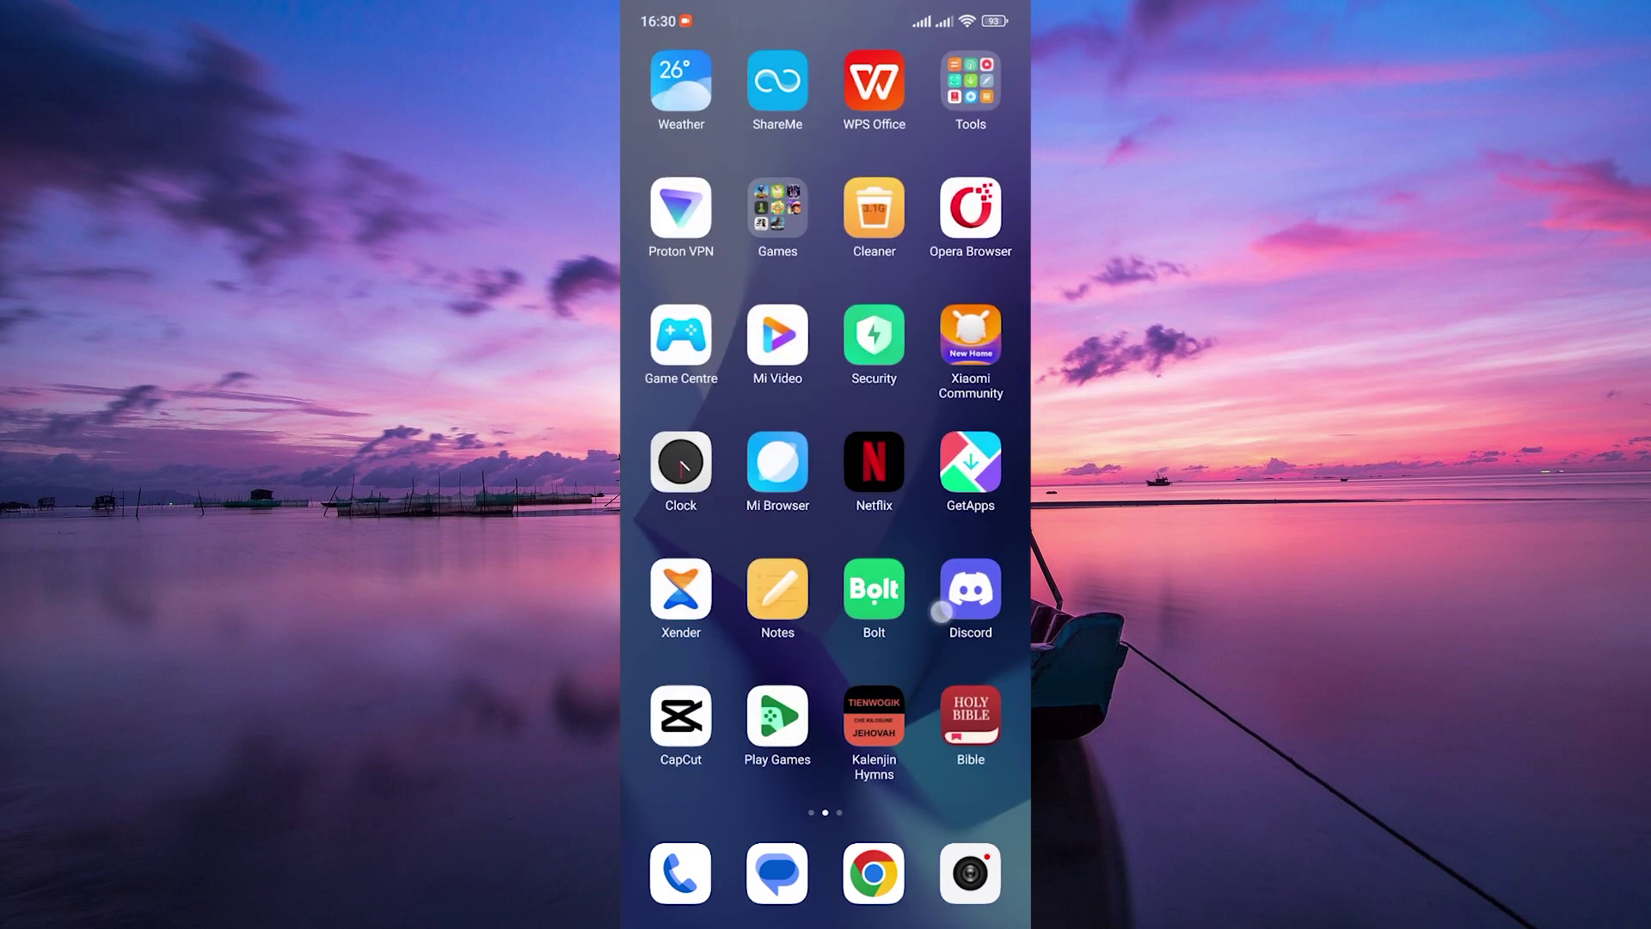
pyautogui.moveTo(929, 516); pyautogui.dragTo(723, 516)
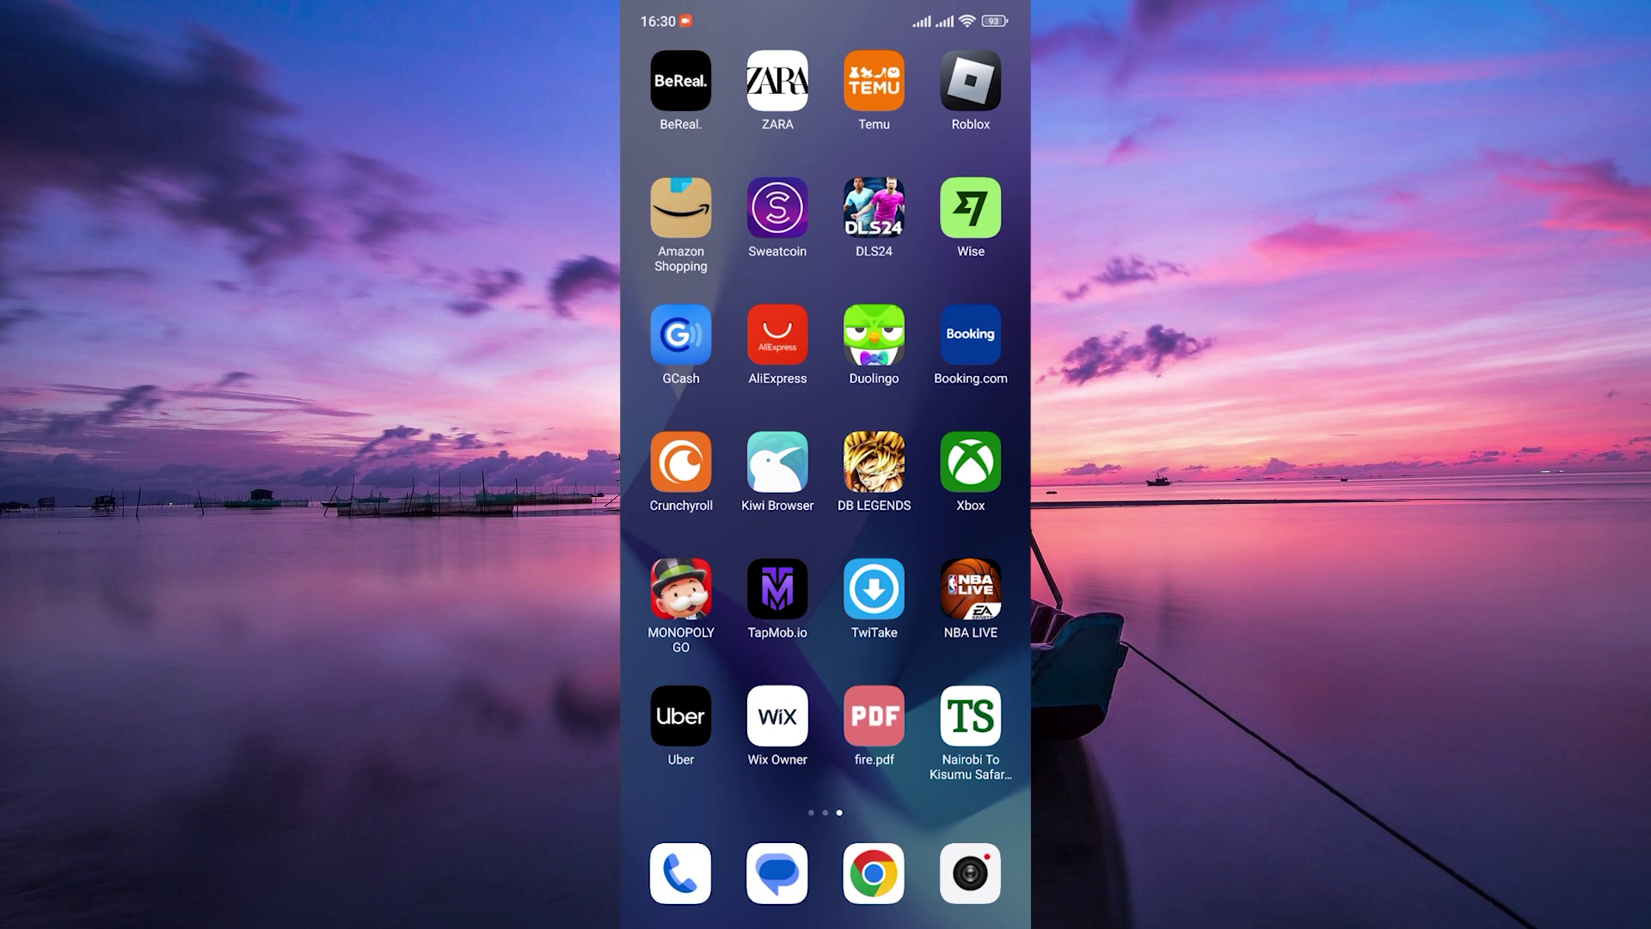
# - Launch Roblox and go to its More section to reach the Creator Hub
pyautogui.click(972, 81)
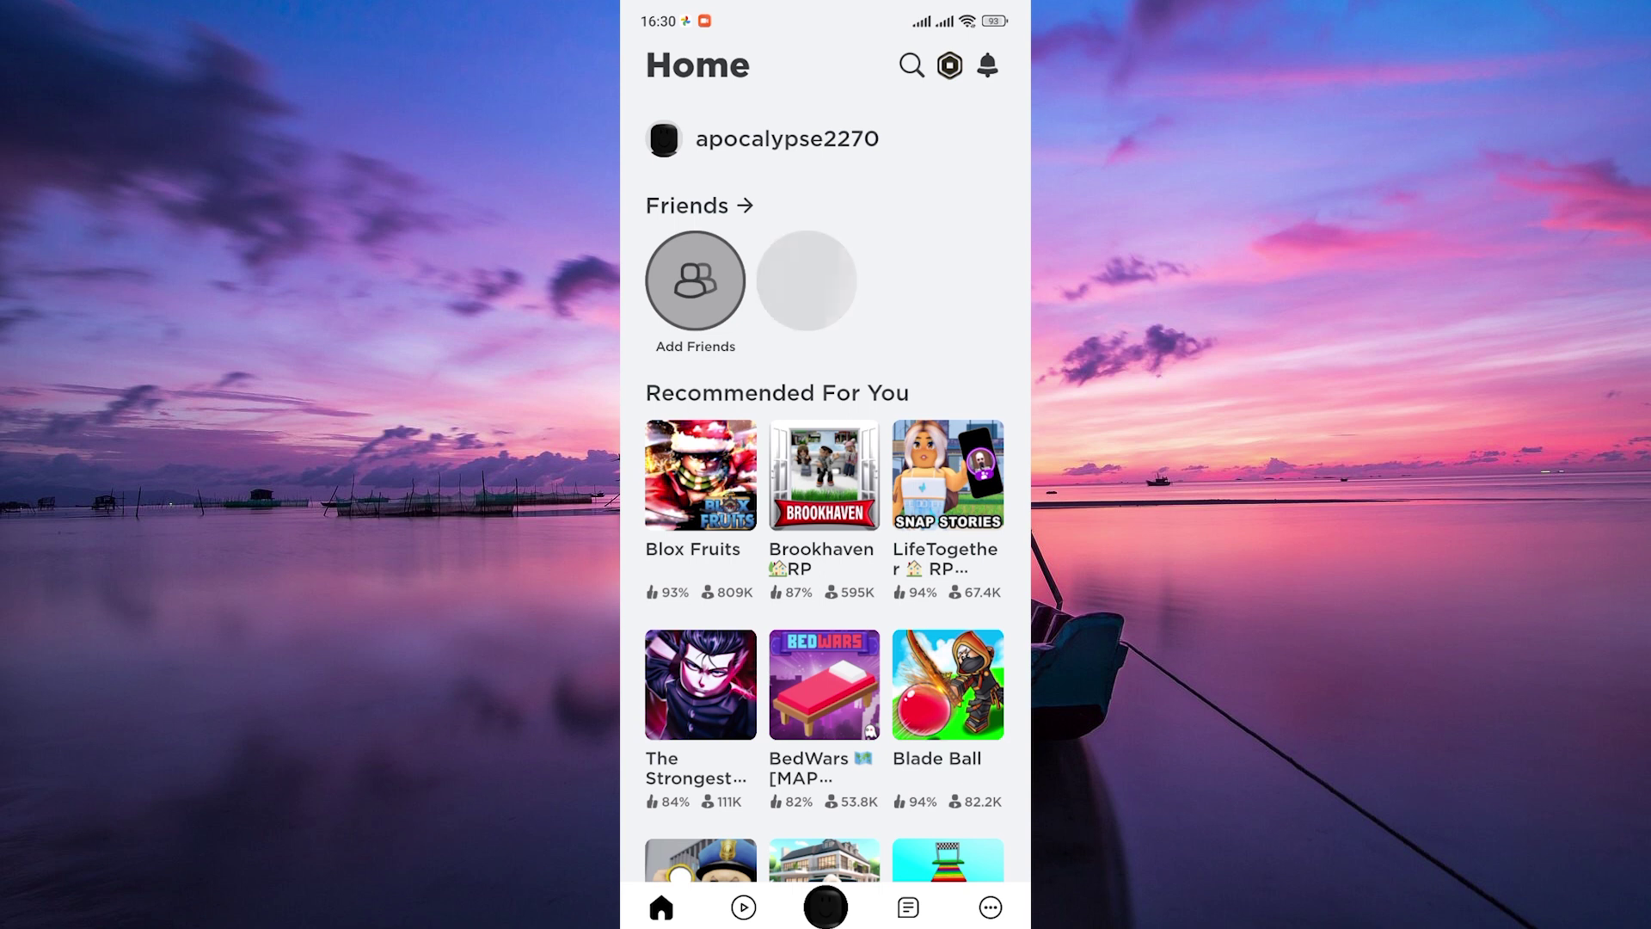
pyautogui.click(990, 907)
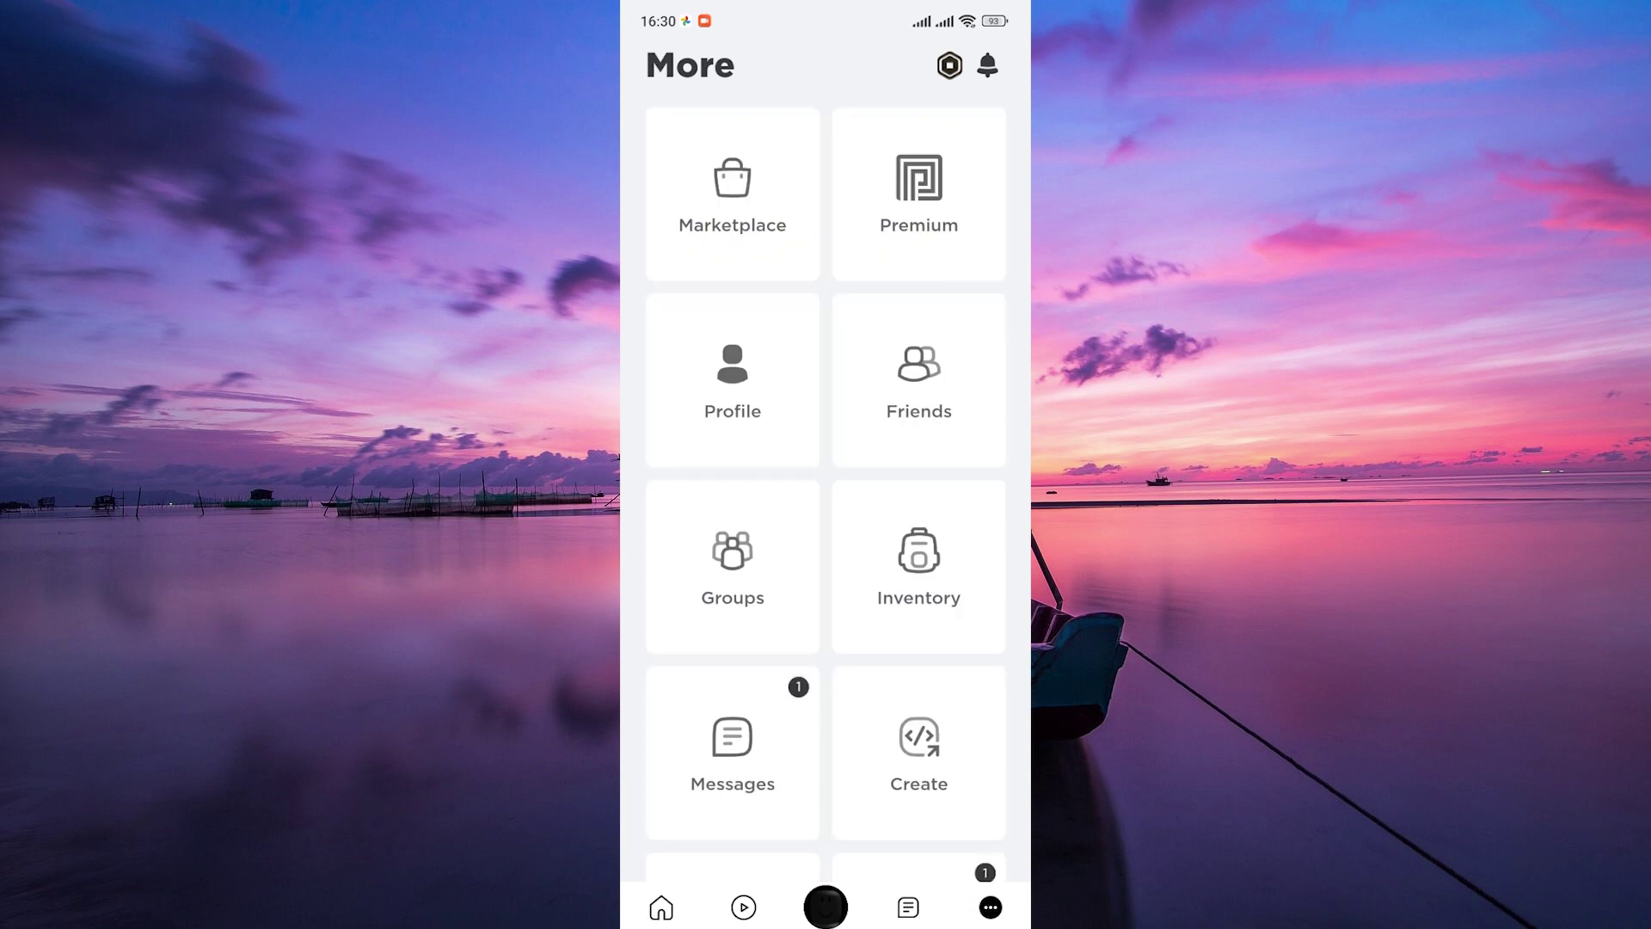
pyautogui.scroll(-3, 826, 516)
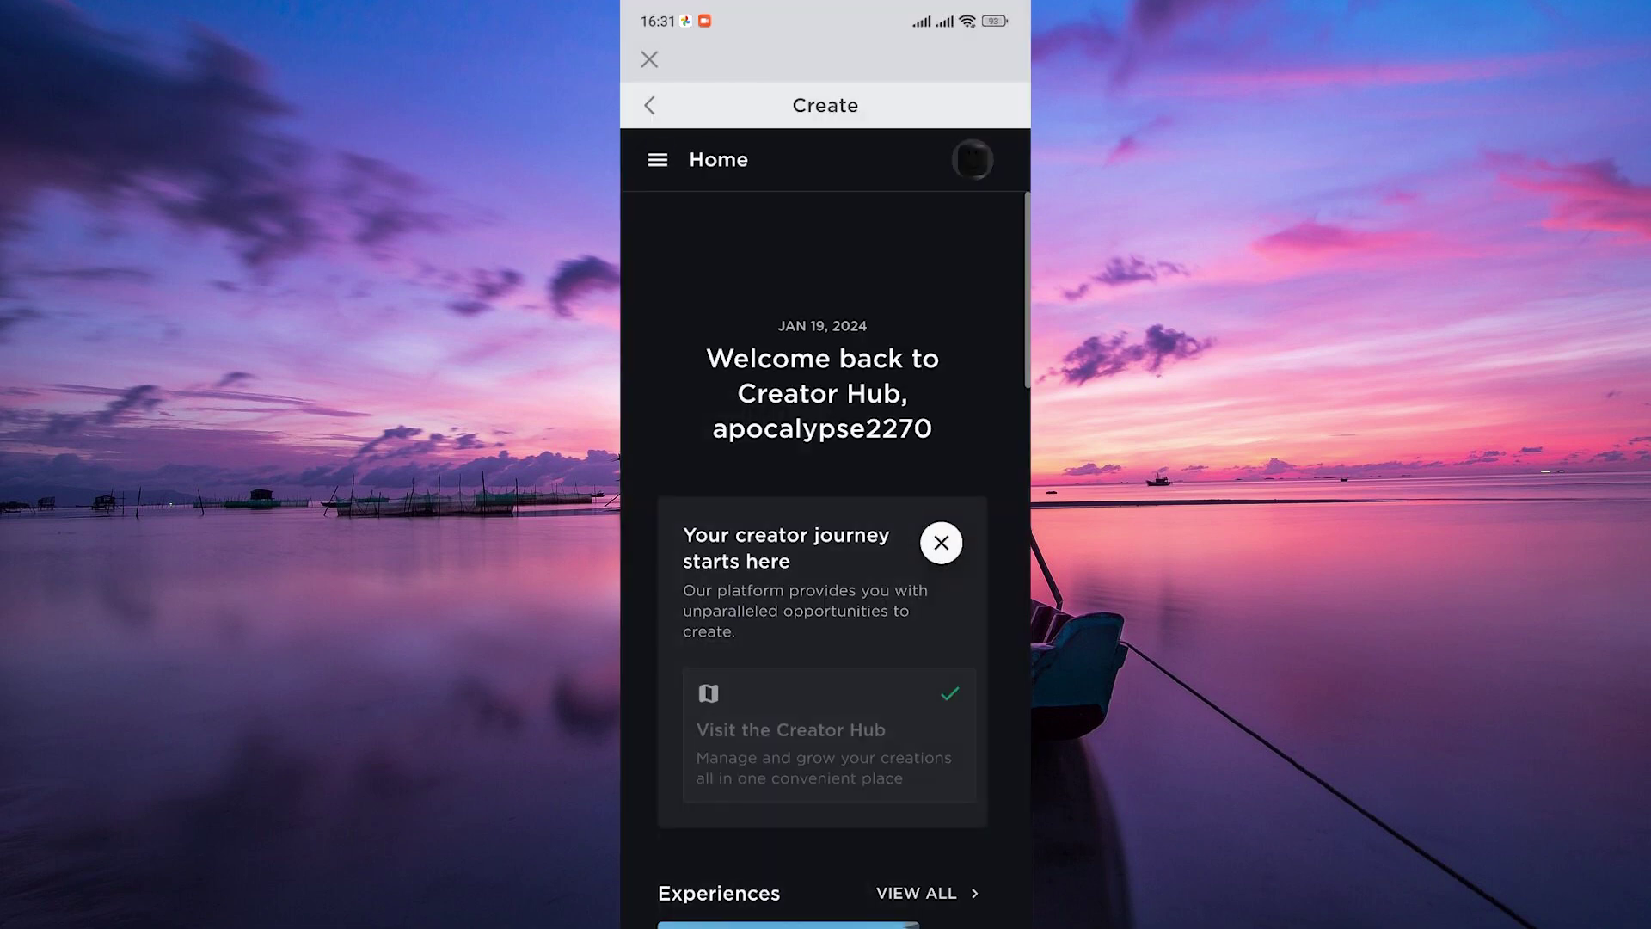
# - Go to Creations in the Creator Hub menu and select the account's only experience
pyautogui.click(659, 159)
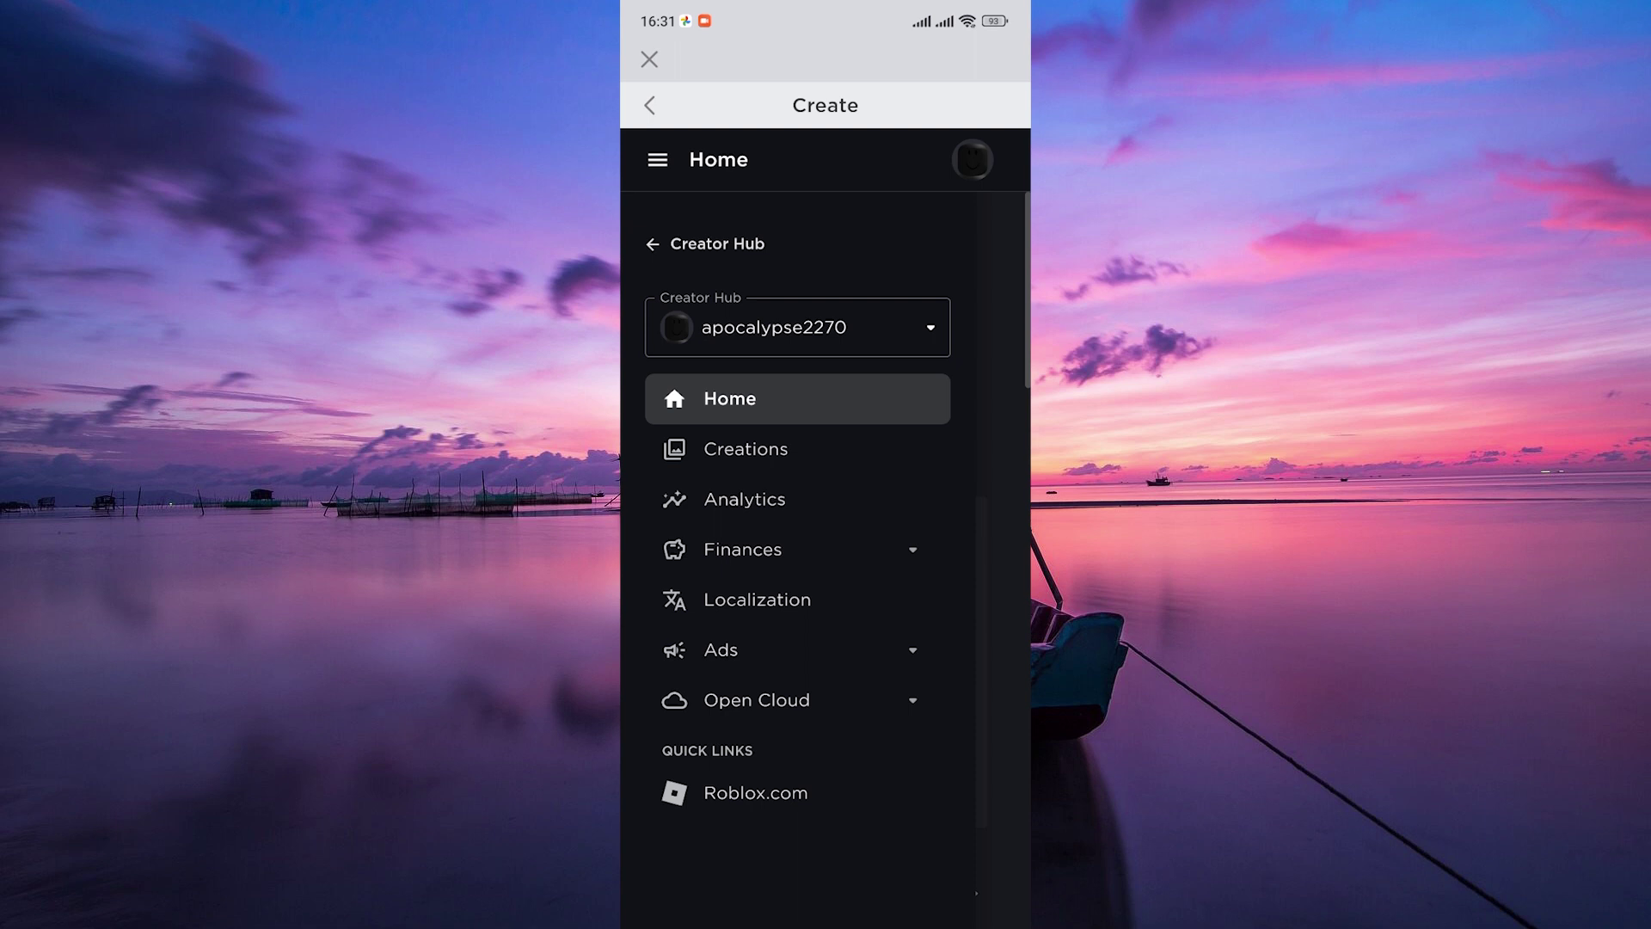
pyautogui.click(762, 460)
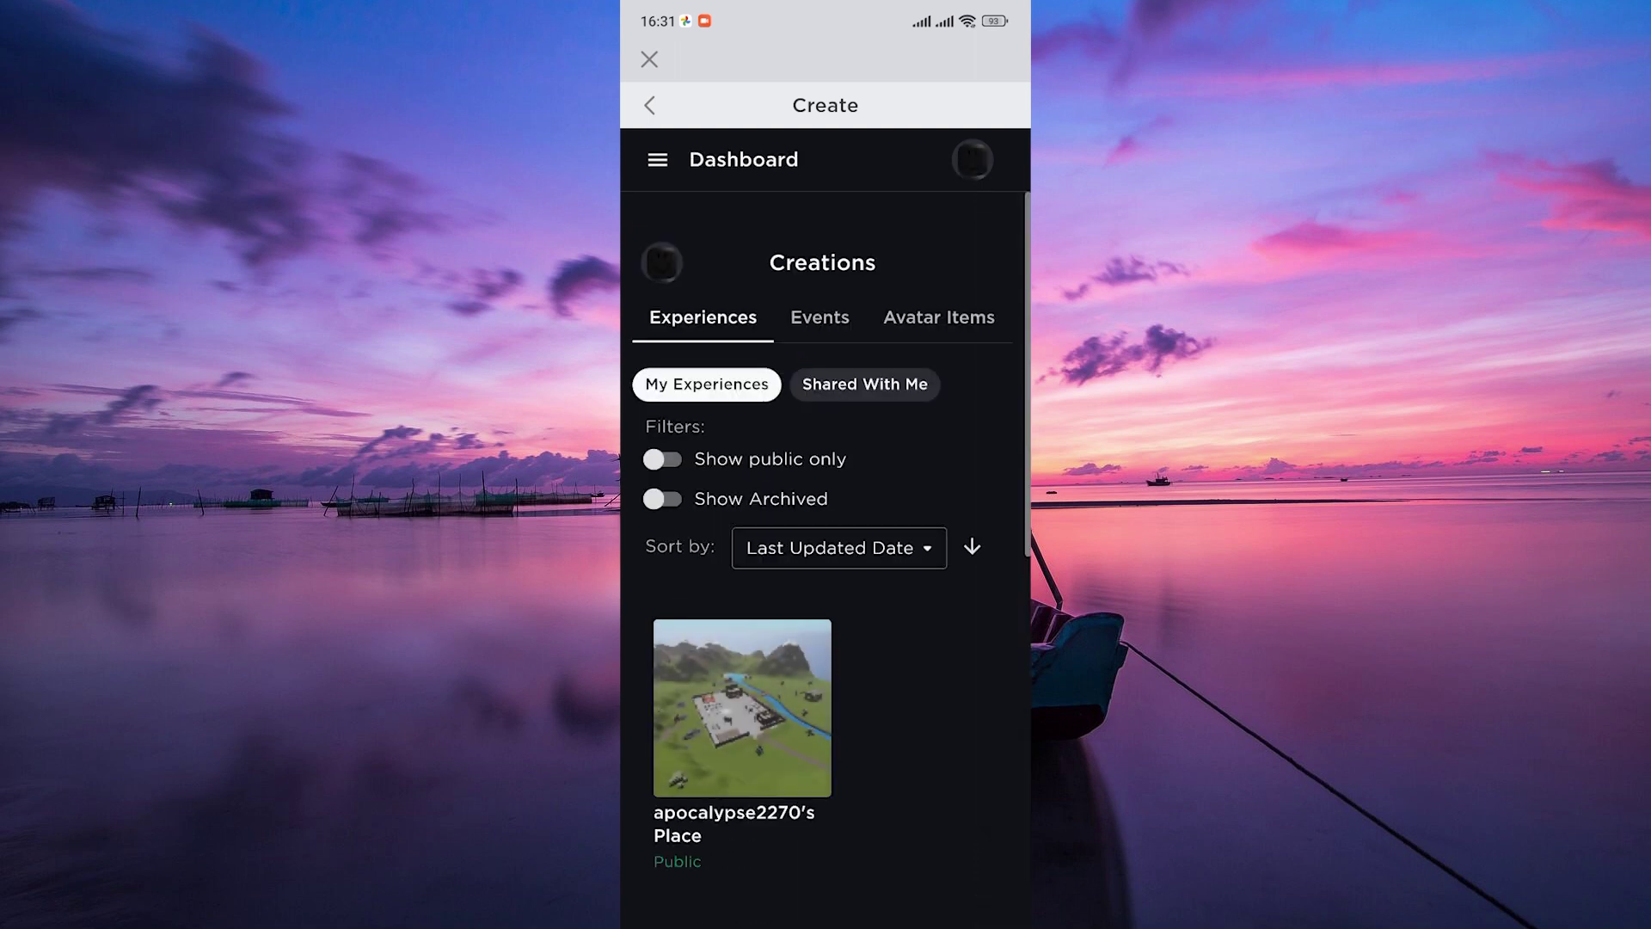
pyautogui.click(751, 838)
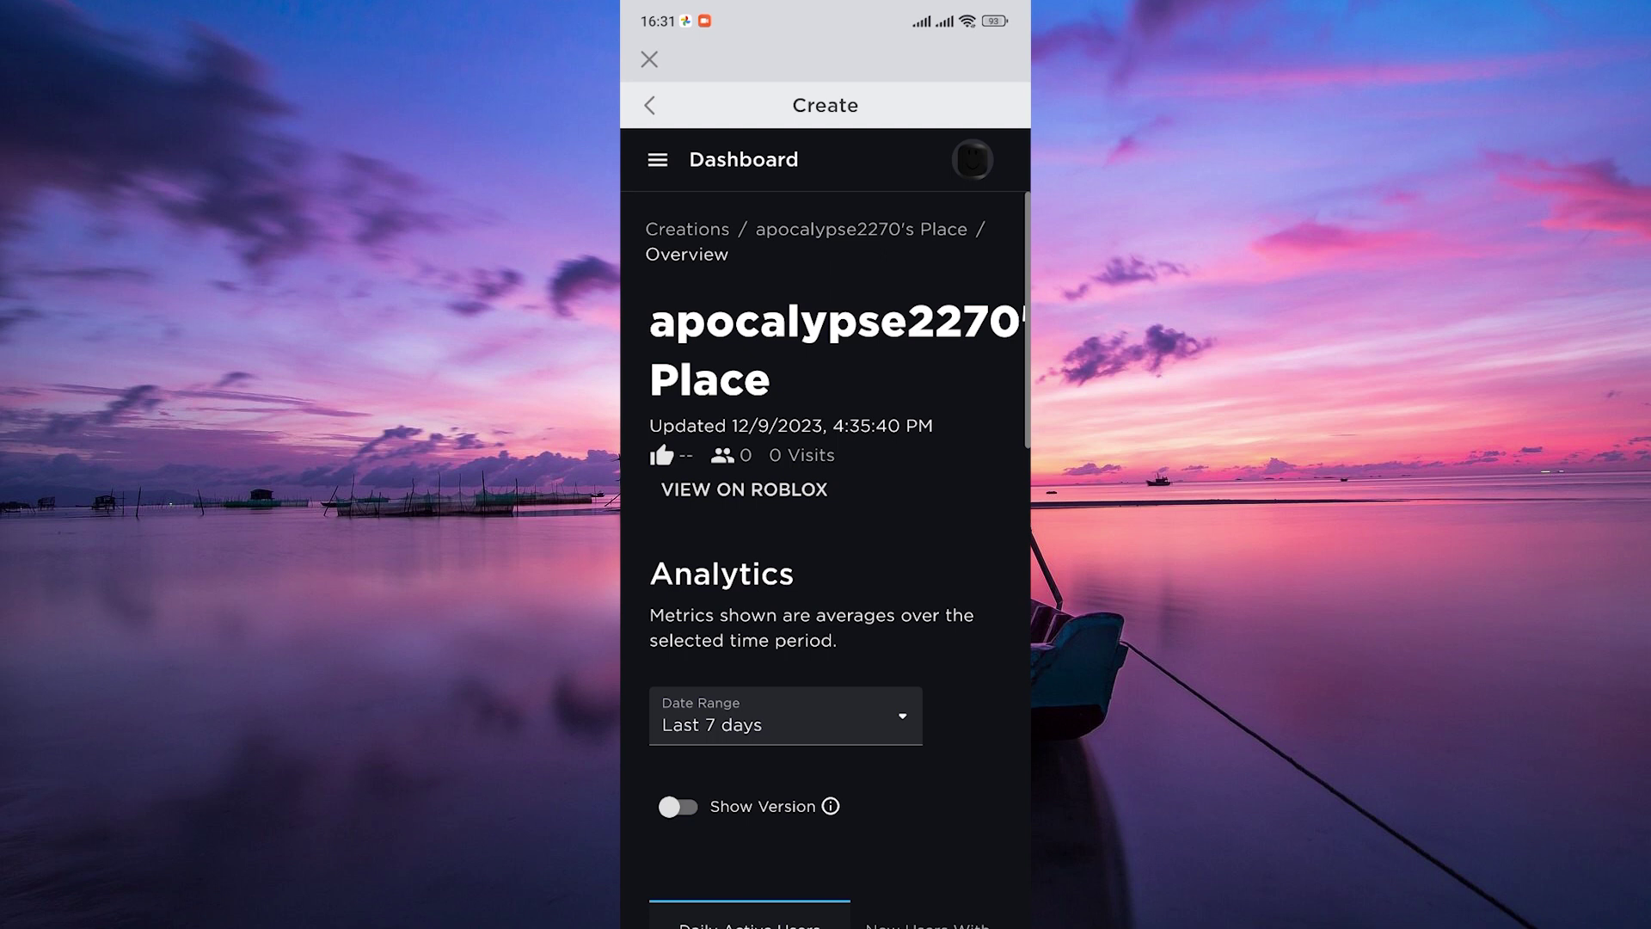
# - Copy the experience's Universe ID from the place's three-dot menu in the navigation panel
pyautogui.click(659, 159)
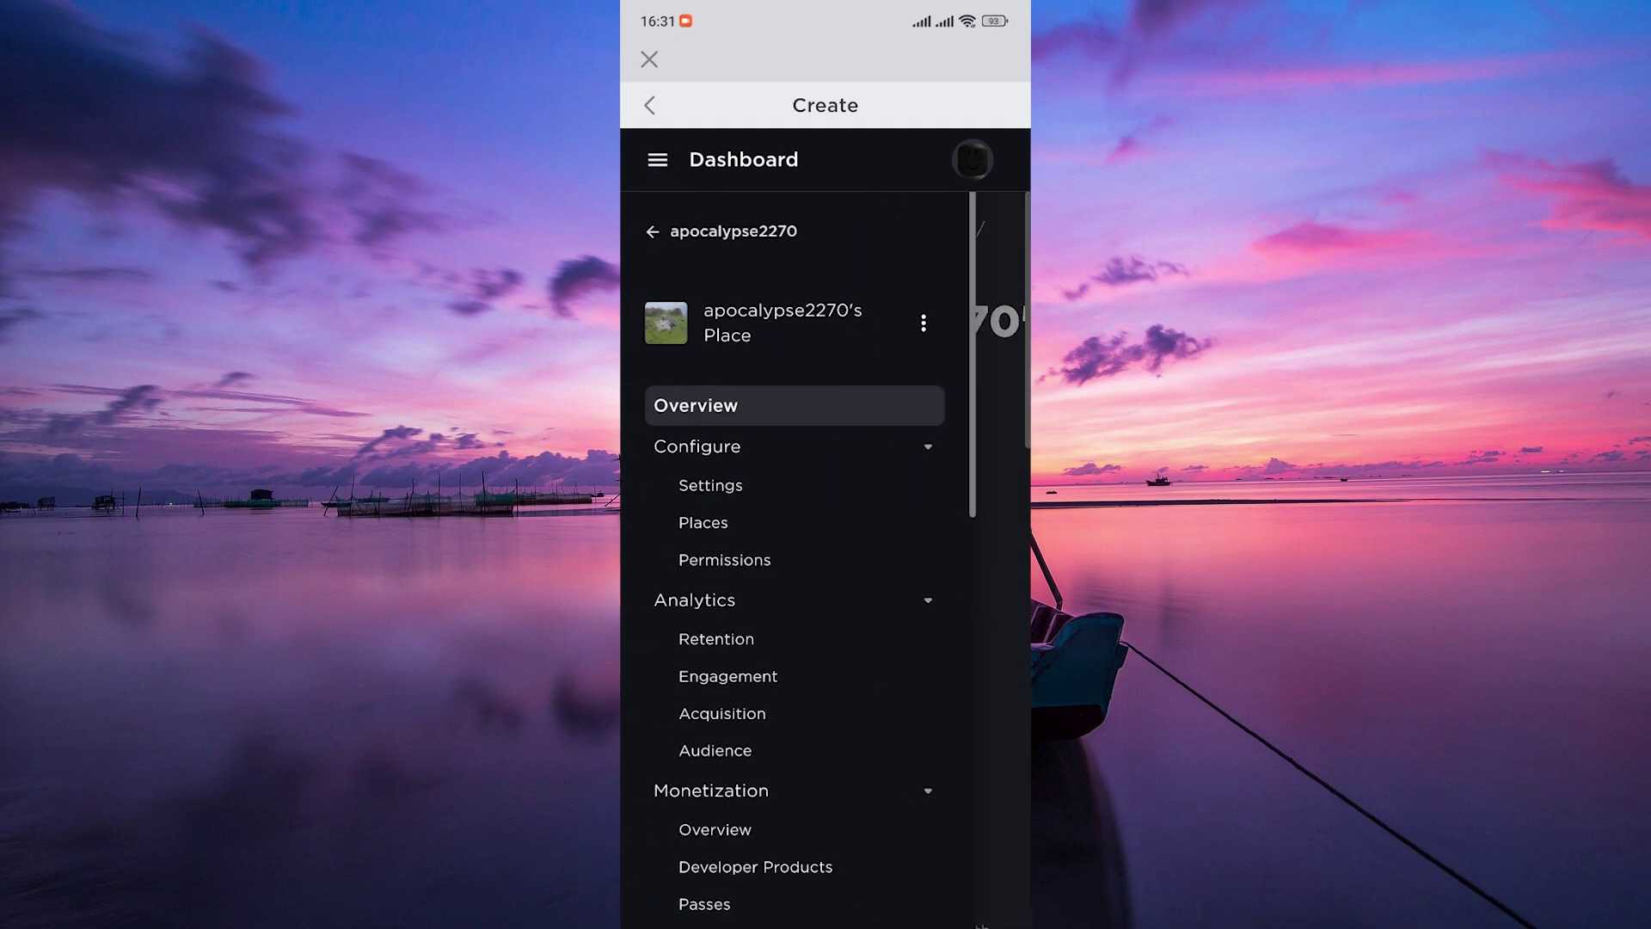
pyautogui.click(923, 323)
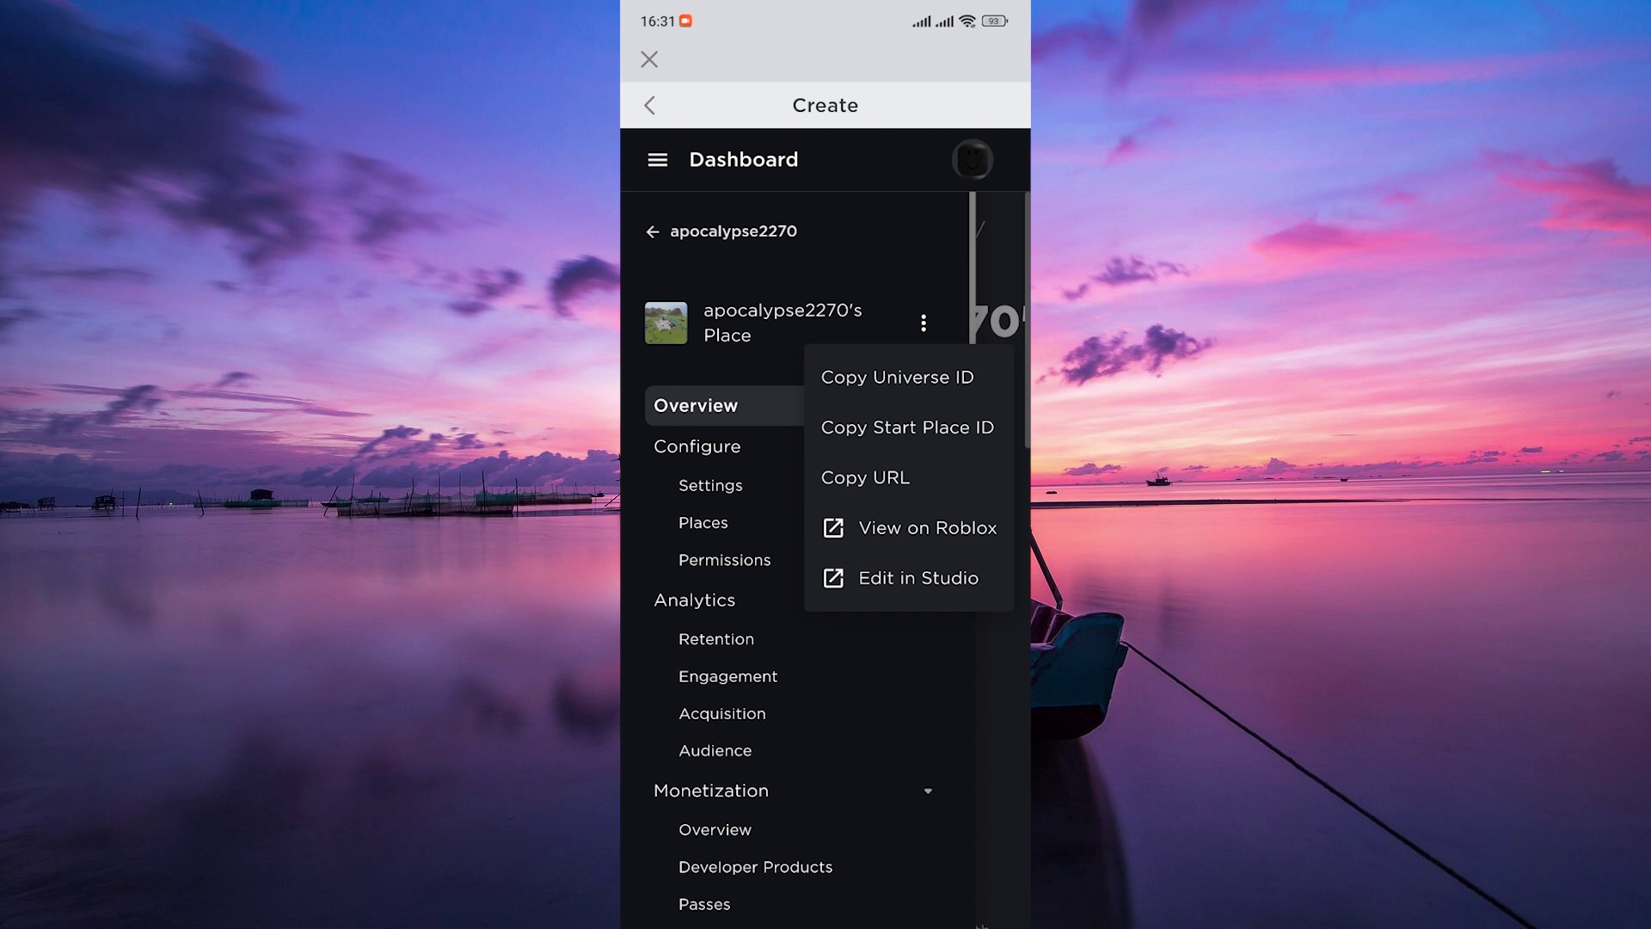
pyautogui.click(896, 378)
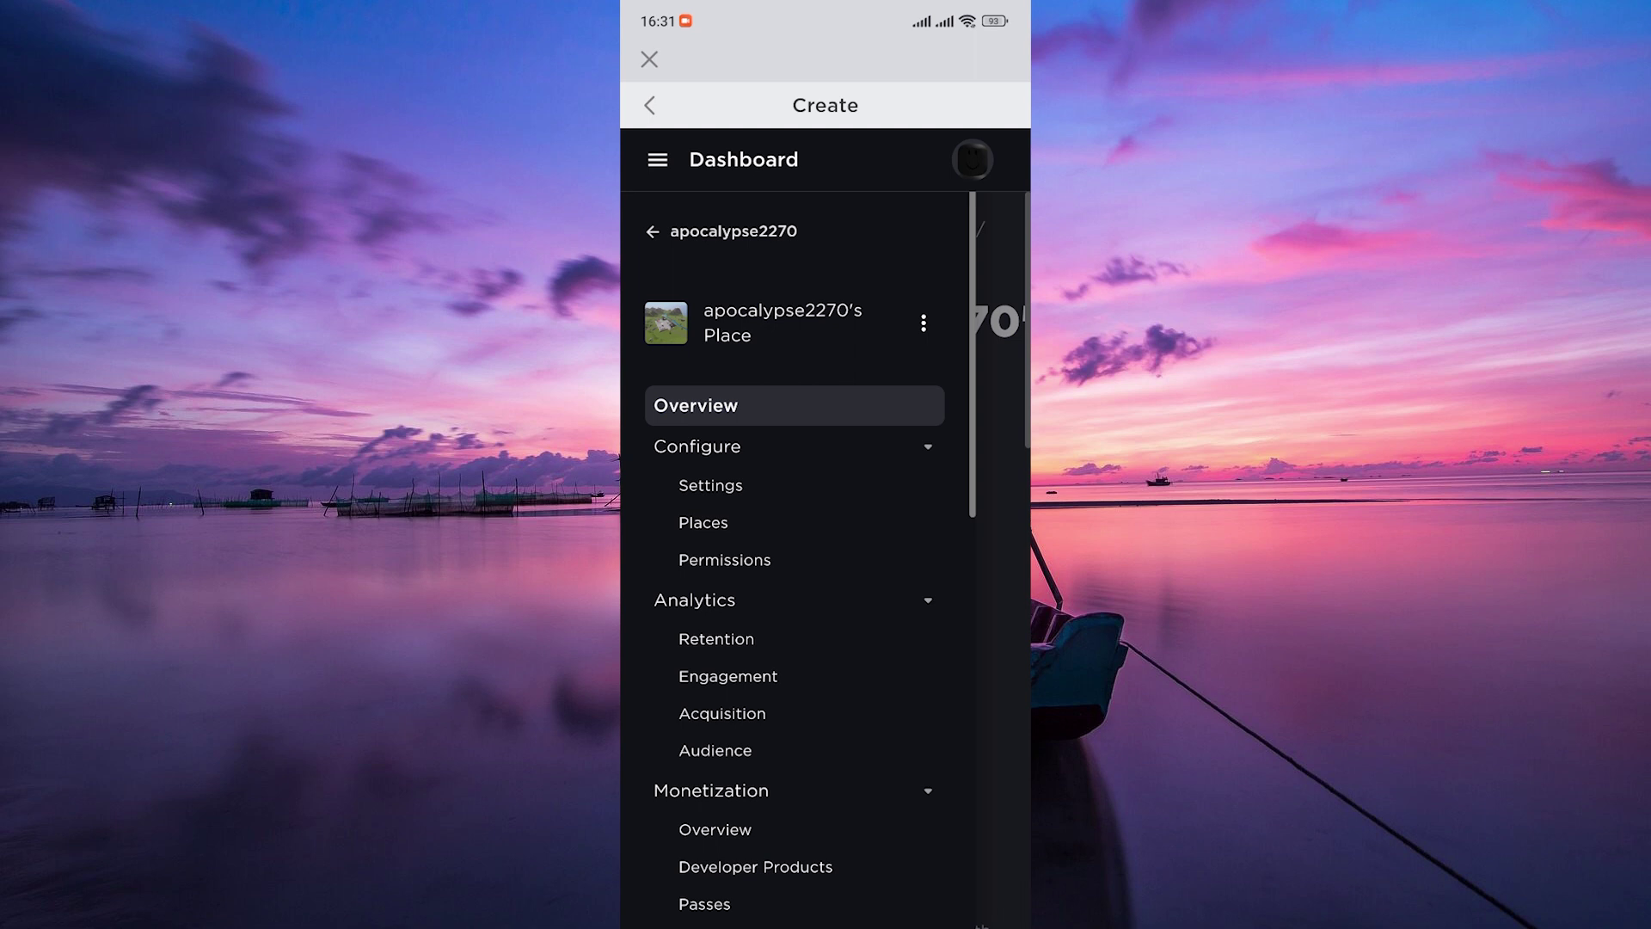
pyautogui.moveTo(866, 793); pyautogui.dragTo(882, 711)
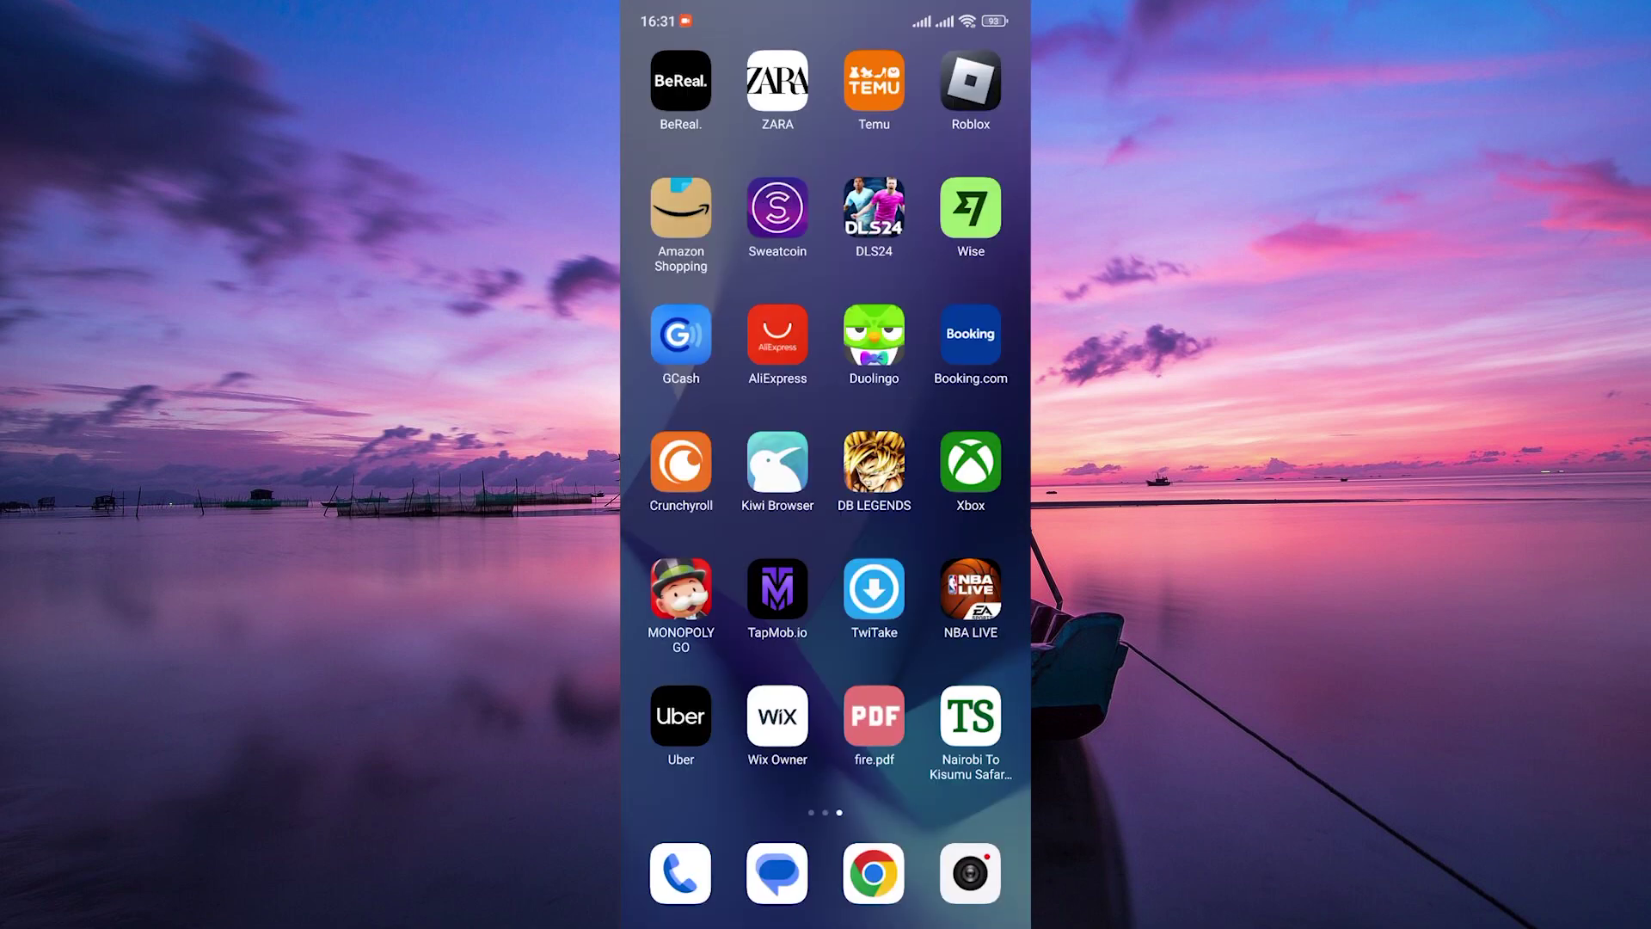
pyautogui.click(936, 803)
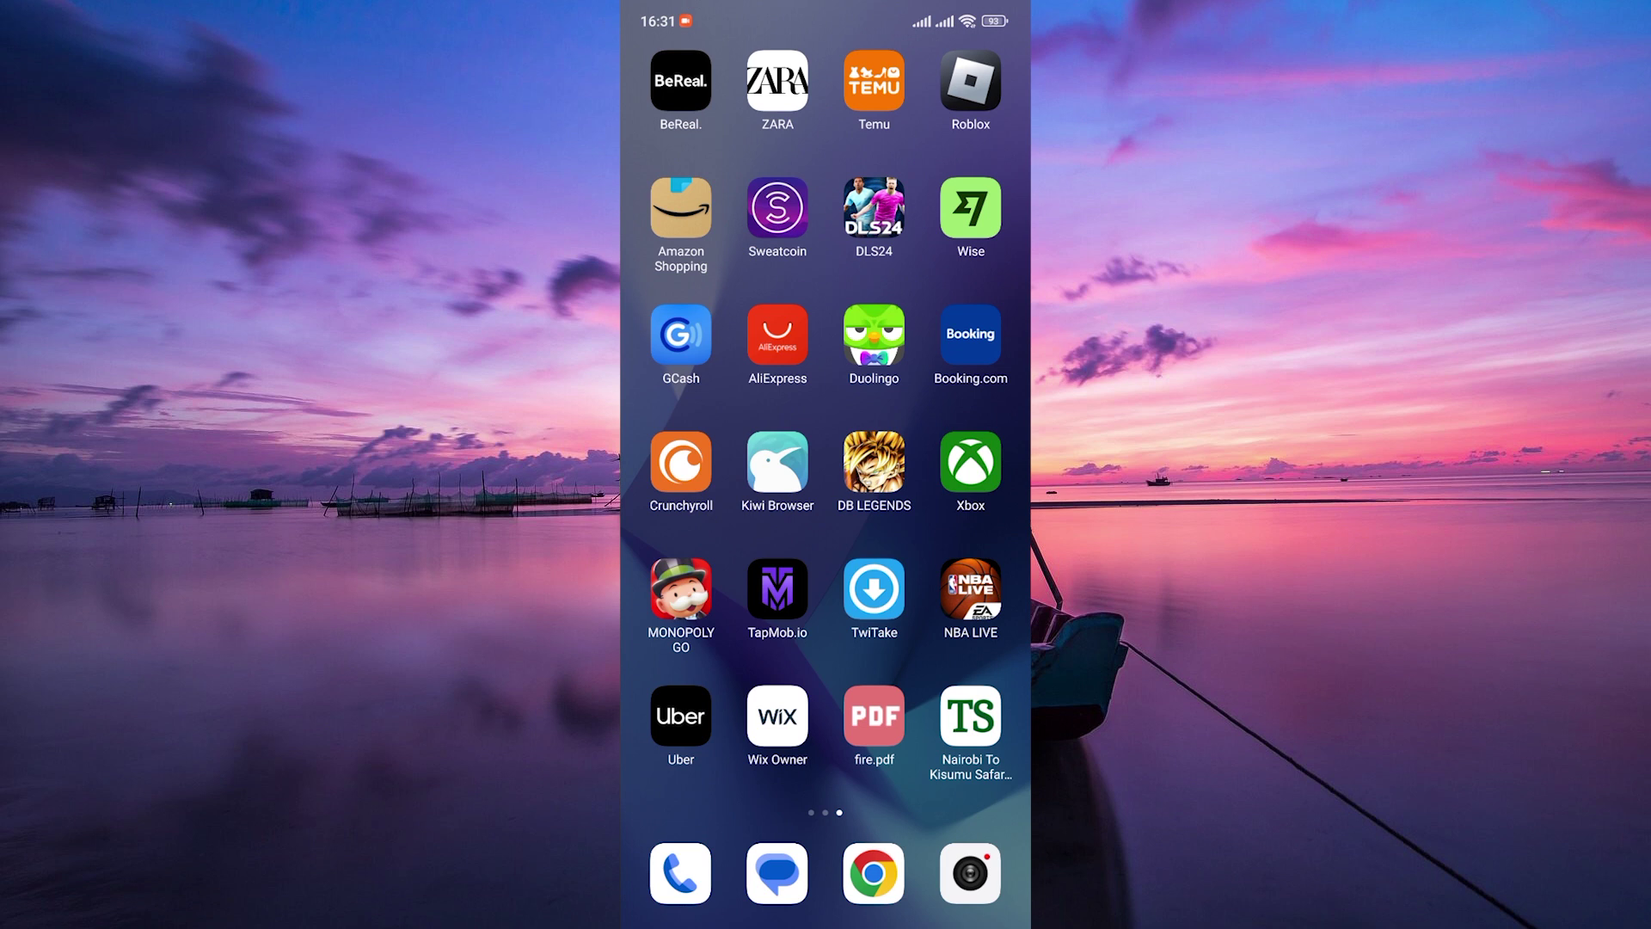